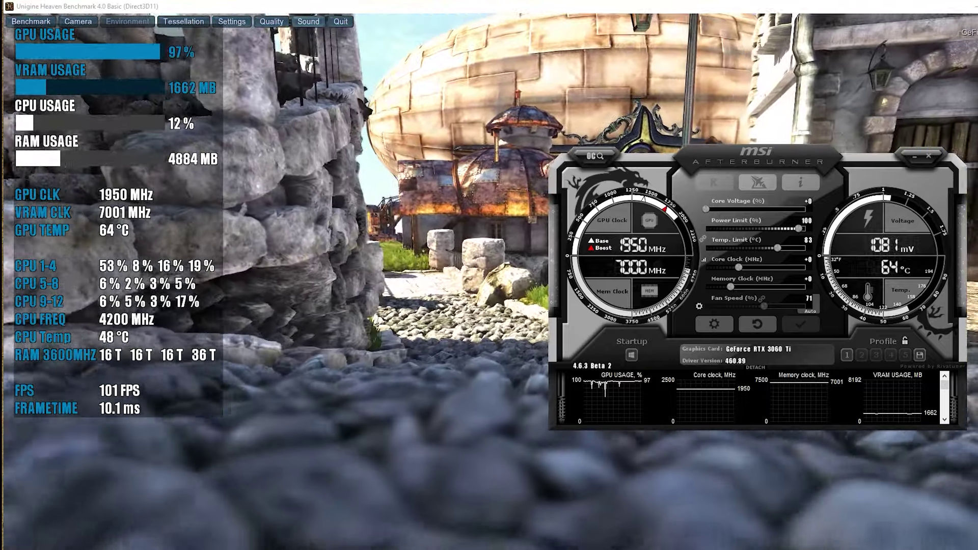
- Open RivaTuner Statistics Server from the tray icons, then bring Afterburner back in front of it
{"action": "left_click", "coordinate": [910, 549]}
{"action": "left_click", "coordinate": [908, 506]}
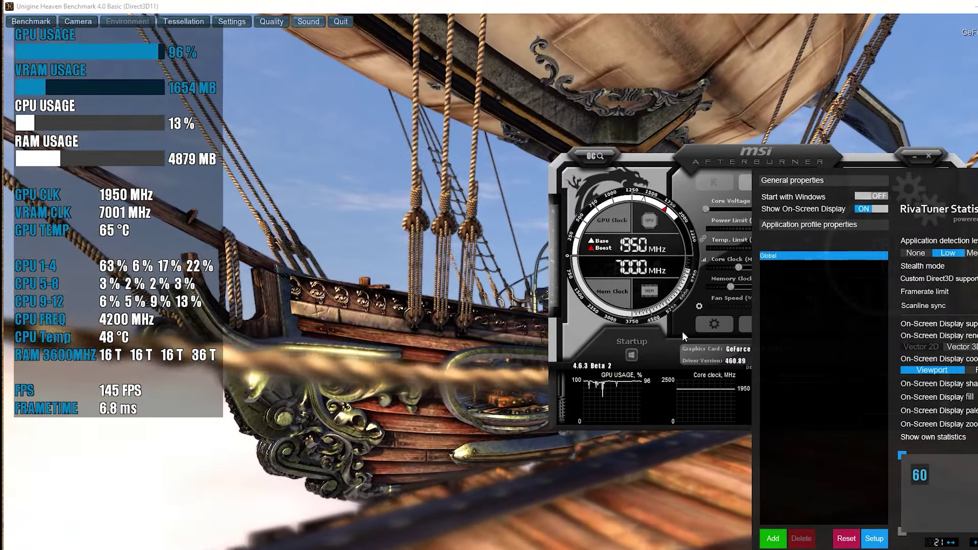
{"action": "left_click", "coordinate": [582, 332]}
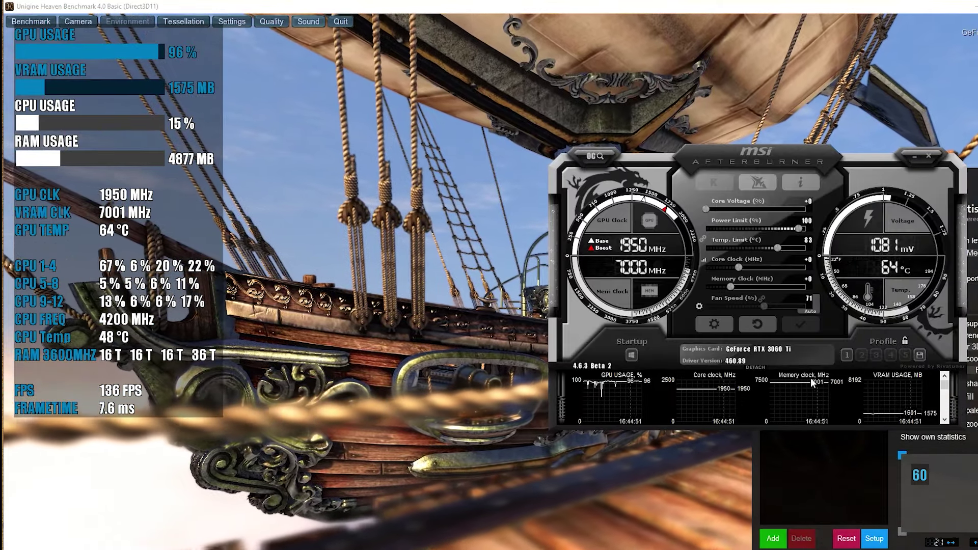
{"action": "mouse_move", "coordinate": [808, 378]}
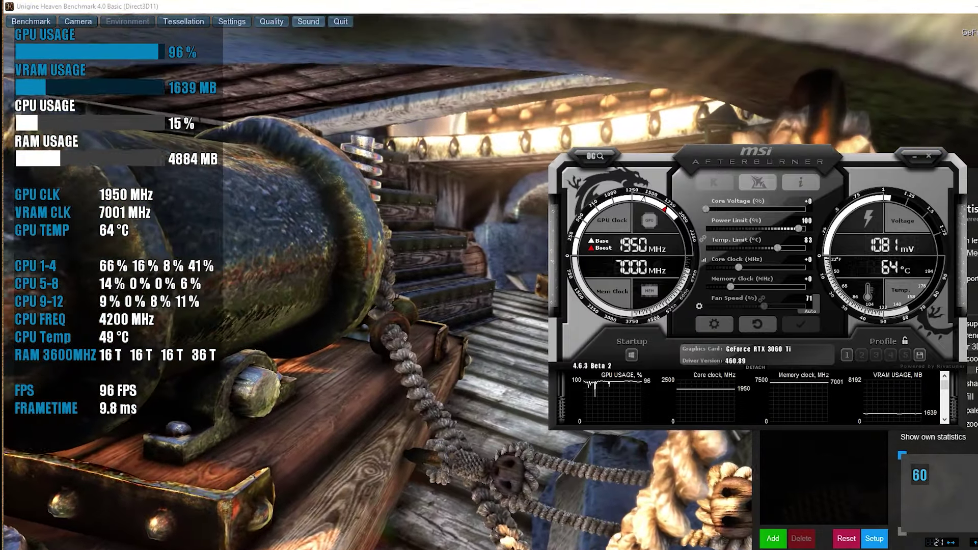
{"action": "left_click", "coordinate": [912, 547]}
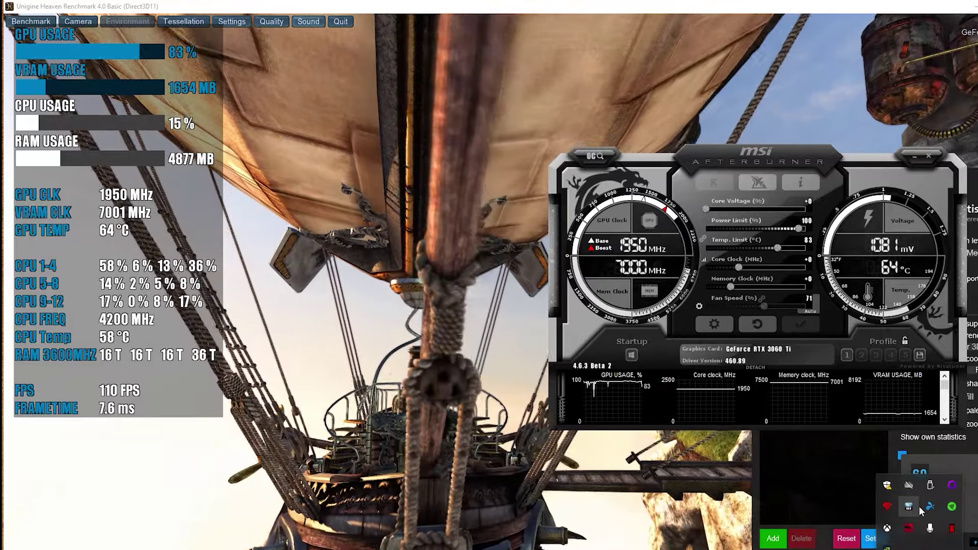
{"action": "left_click", "coordinate": [911, 506]}
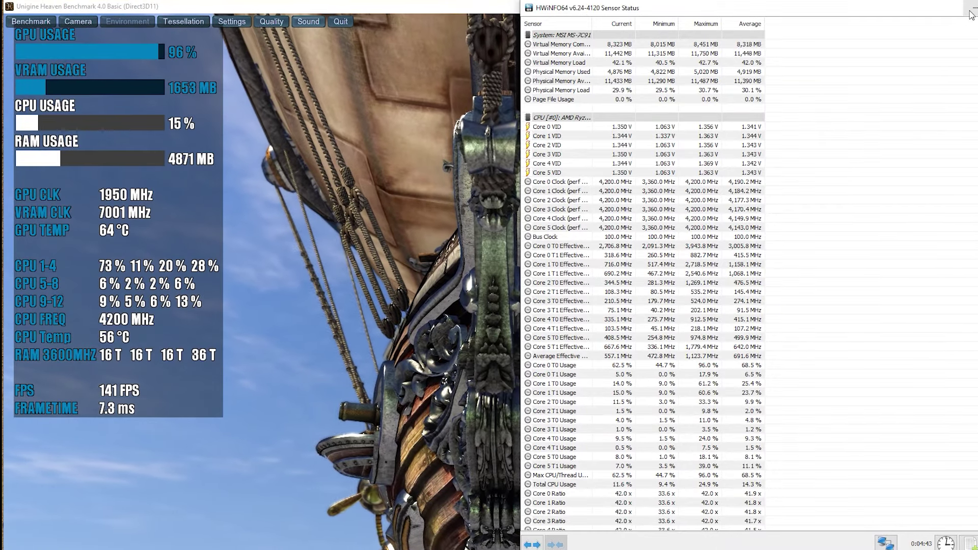
{"action": "left_click", "coordinate": [970, 12]}
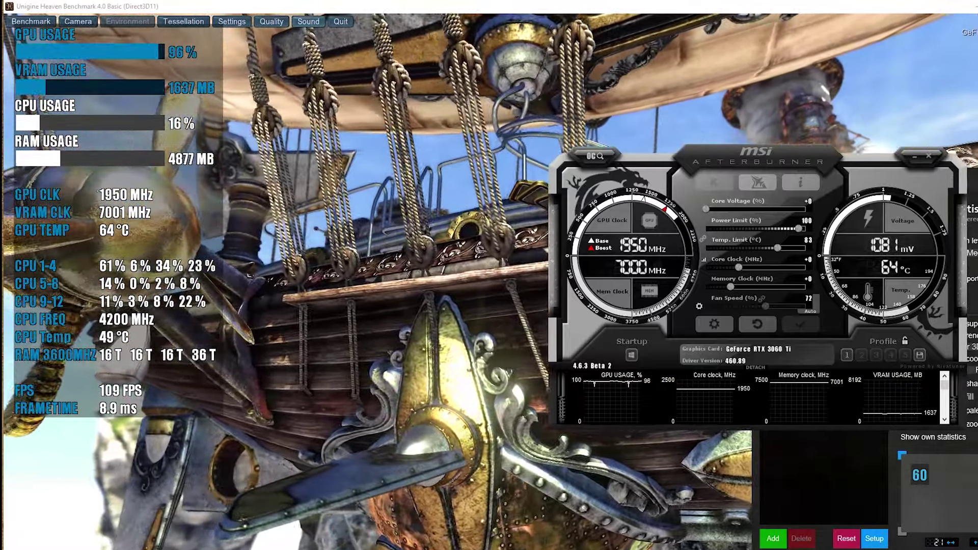
- Dismiss the RivaTuner settings window so only Afterburner remains over Heaven
{"action": "left_click", "coordinate": [893, 281]}
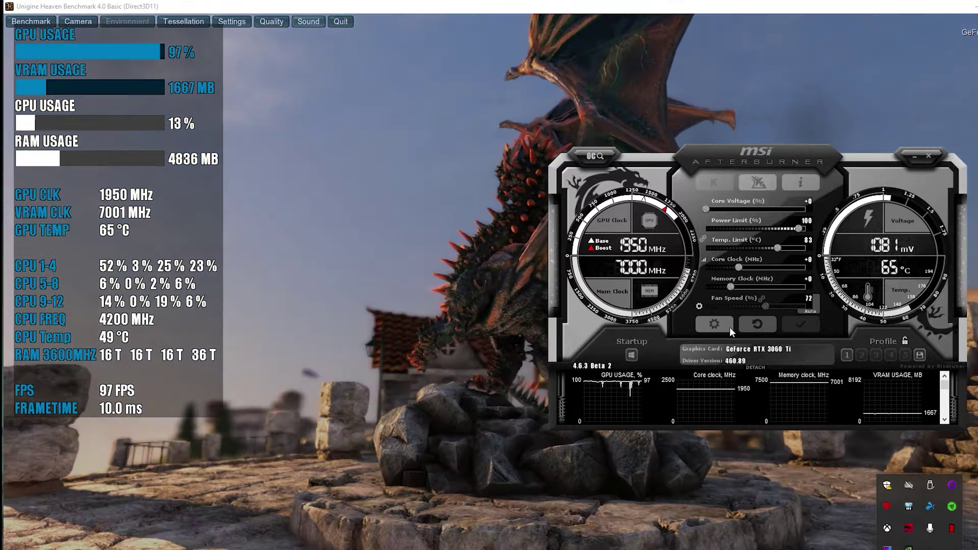
{"action": "left_click", "coordinate": [728, 326]}
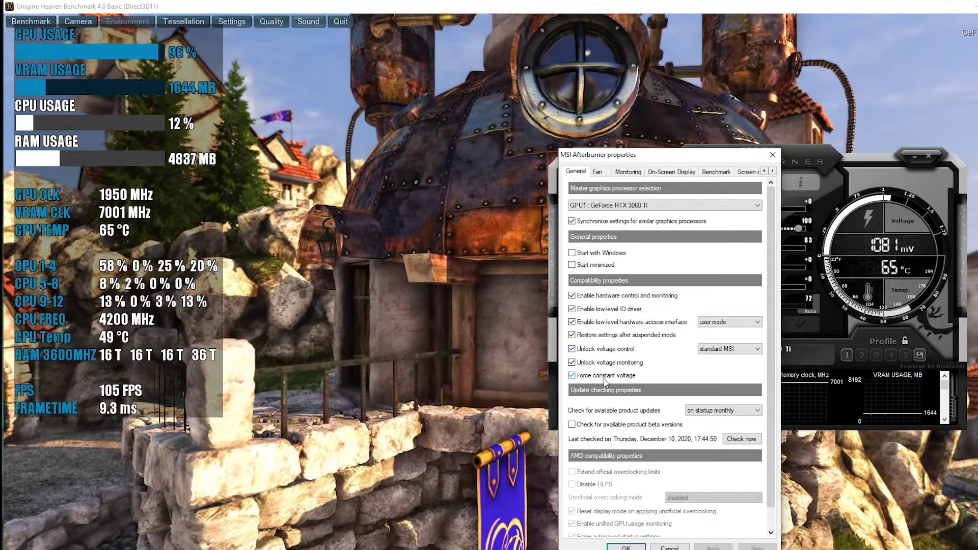
{"action": "mouse_move", "coordinate": [605, 381]}
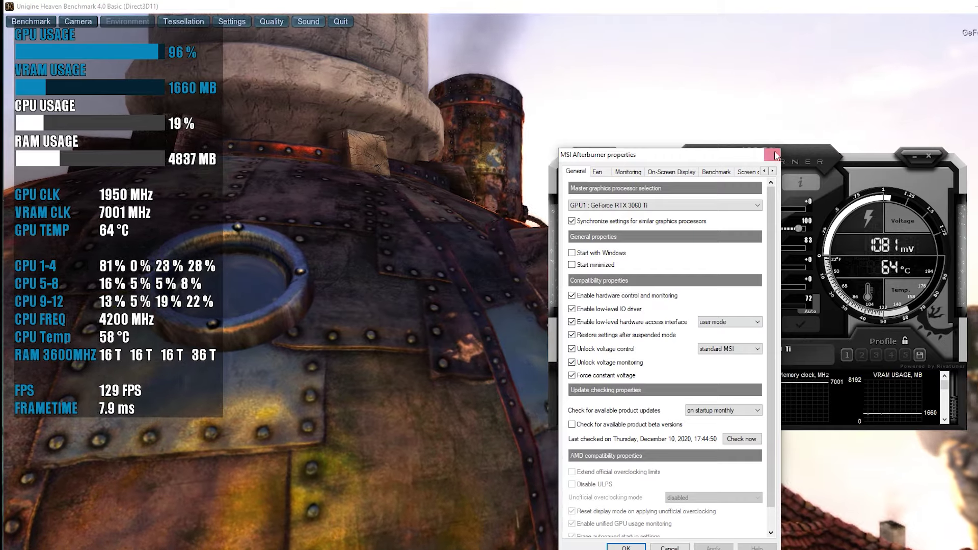
{"action": "left_click", "coordinate": [773, 153]}
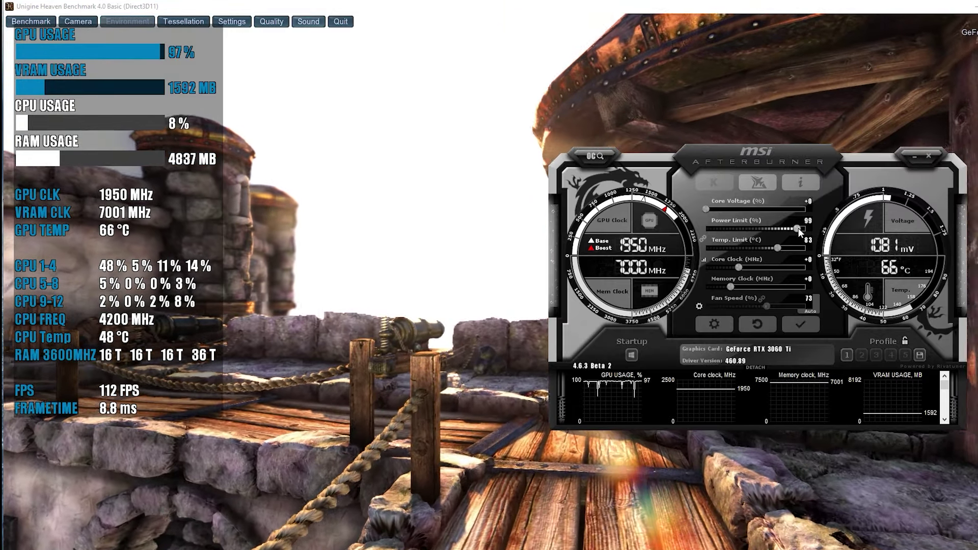
- Raise the power limit to 104, set a manual fan speed of 80%, and apply
{"action": "left_click_drag", "start_coordinate": [798, 228], "coordinate": [806, 229]}
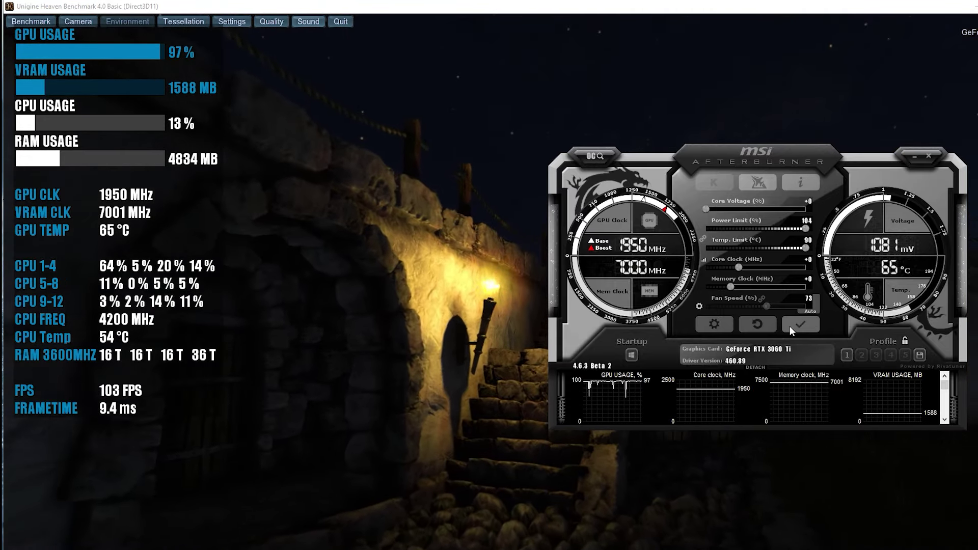
{"action": "left_click", "coordinate": [804, 311]}
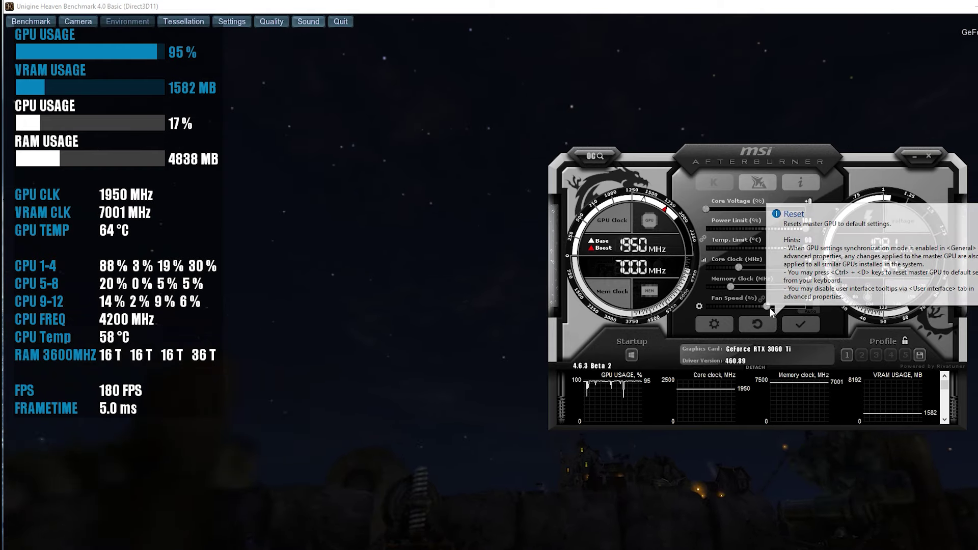
{"action": "left_click_drag", "start_coordinate": [768, 307], "coordinate": [794, 303]}
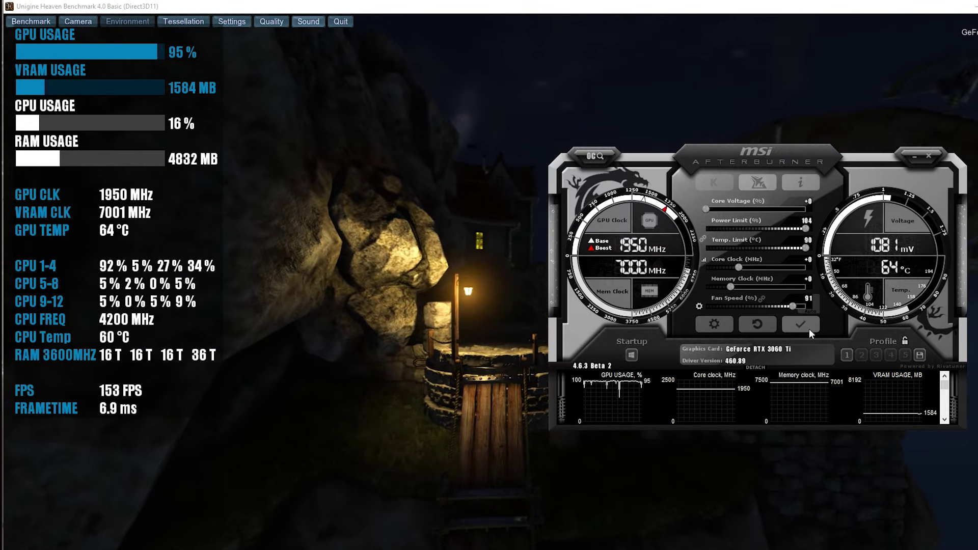
{"action": "left_click_drag", "start_coordinate": [793, 306], "coordinate": [784, 306]}
{"action": "left_click", "coordinate": [796, 325]}
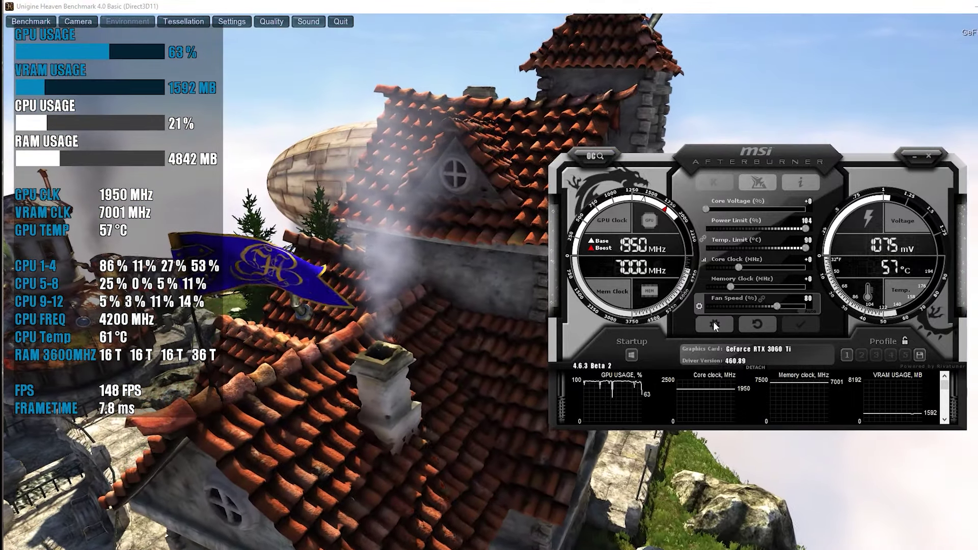
- Look through the Monitoring and Fan tabs of Afterburner's properties, then close the dialog
{"action": "left_click", "coordinate": [714, 323]}
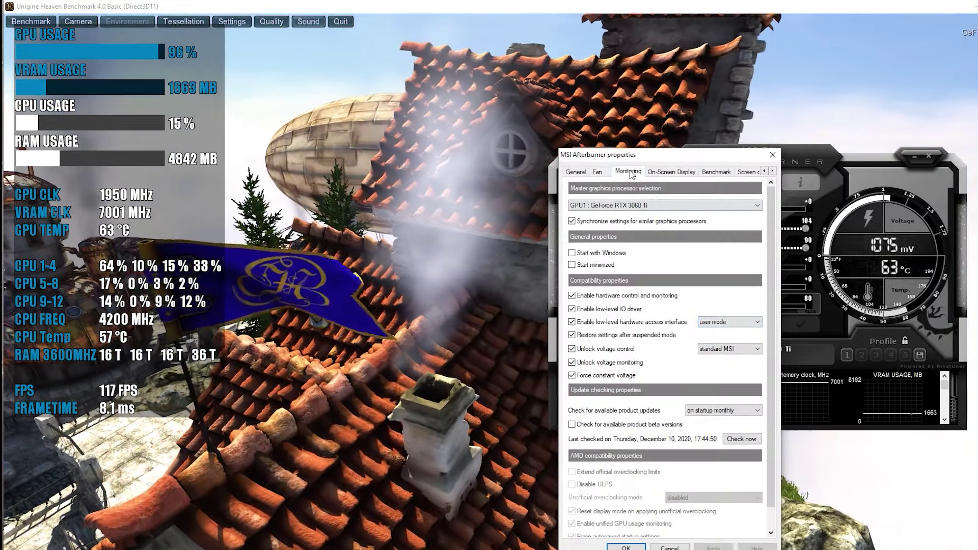
{"action": "left_click", "coordinate": [628, 172]}
{"action": "left_click", "coordinate": [596, 171]}
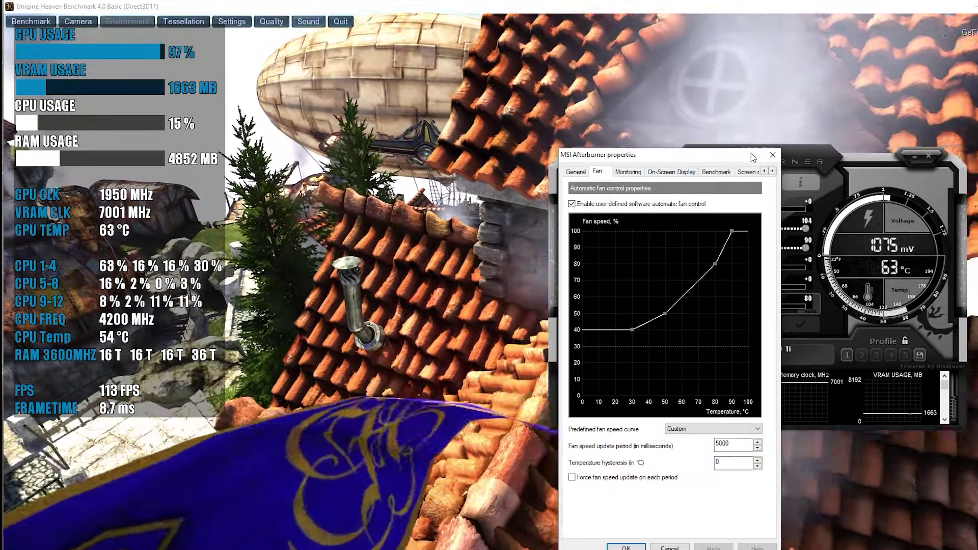
{"action": "left_click", "coordinate": [770, 155]}
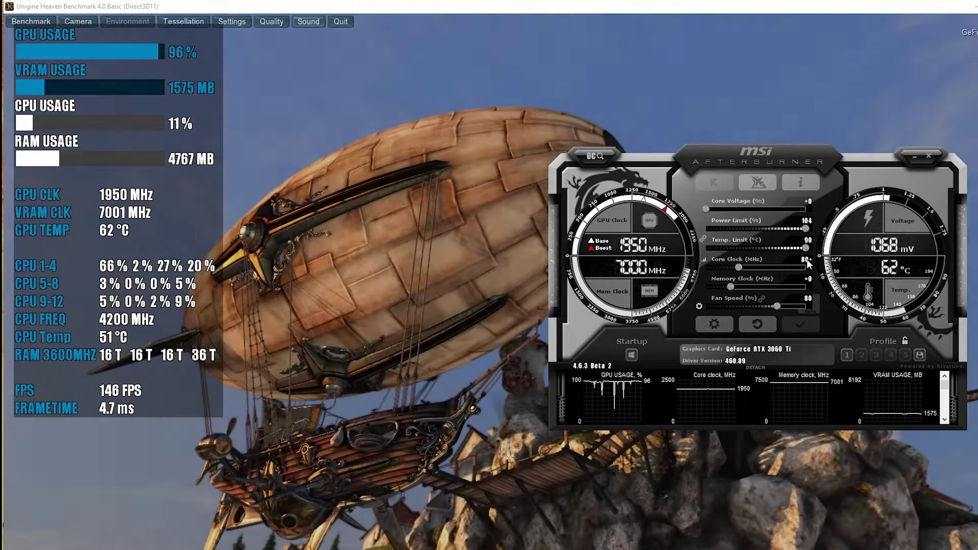
- Commit a +80 core clock offset, then raise it to +100 for 2025 MHz
{"action": "key", "text": "Return"}
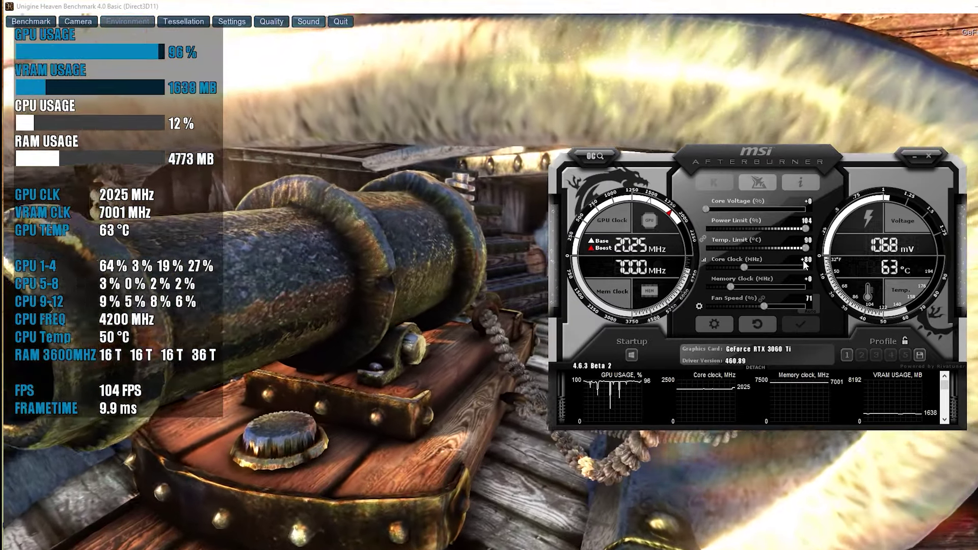
{"action": "mouse_move", "coordinate": [804, 264]}
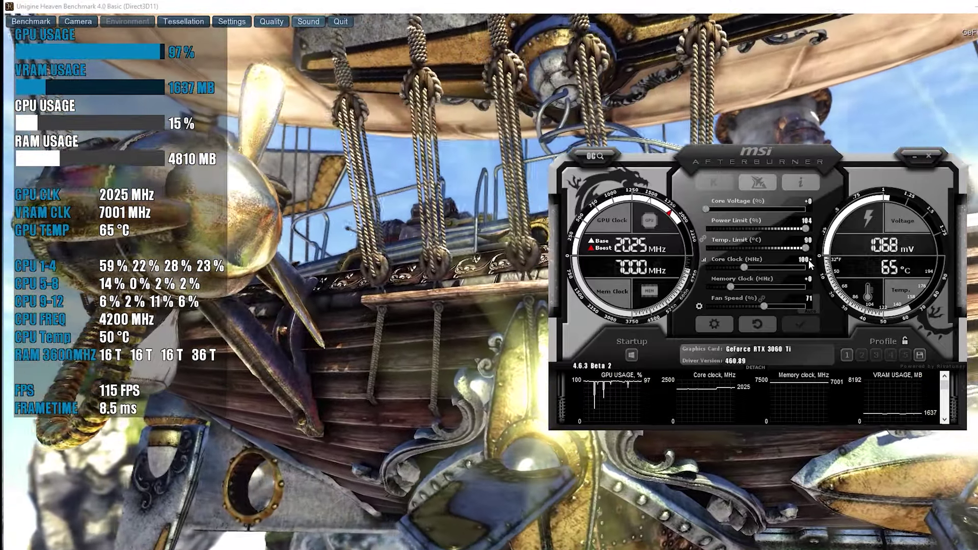
{"action": "key", "text": "Return"}
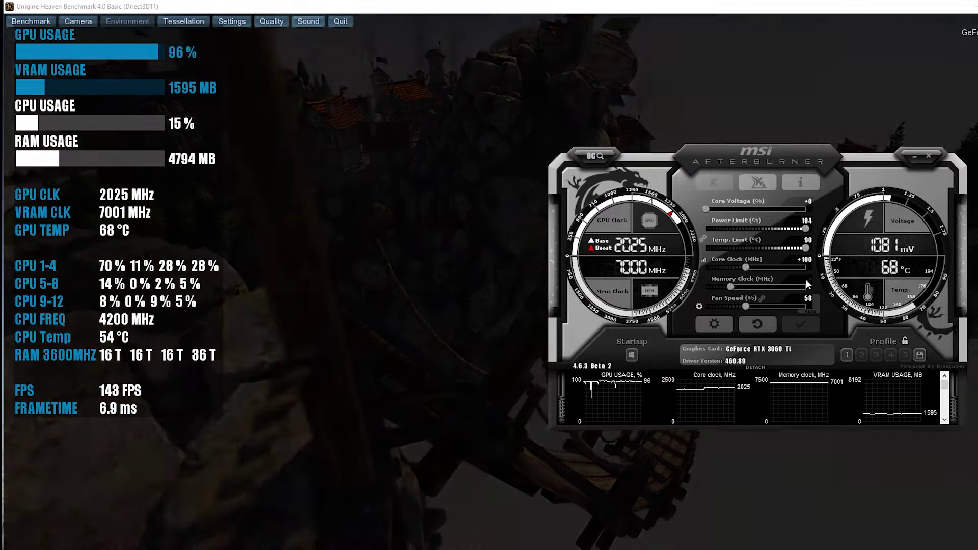
- Apply a +750 memory clock offset and raise the manual fan speed to about 84%
{"action": "type", "text": "750"}
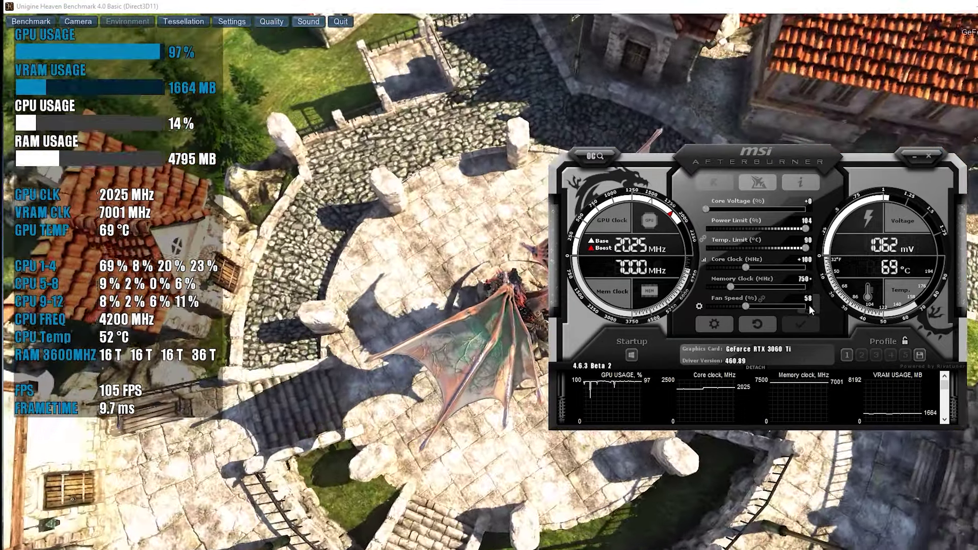
{"action": "left_click", "coordinate": [809, 330]}
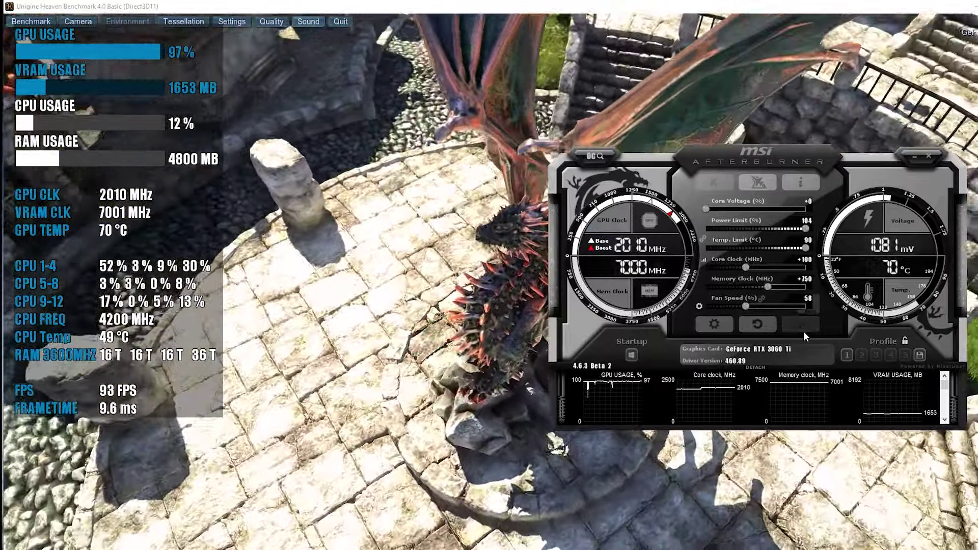
{"action": "left_click", "coordinate": [809, 310]}
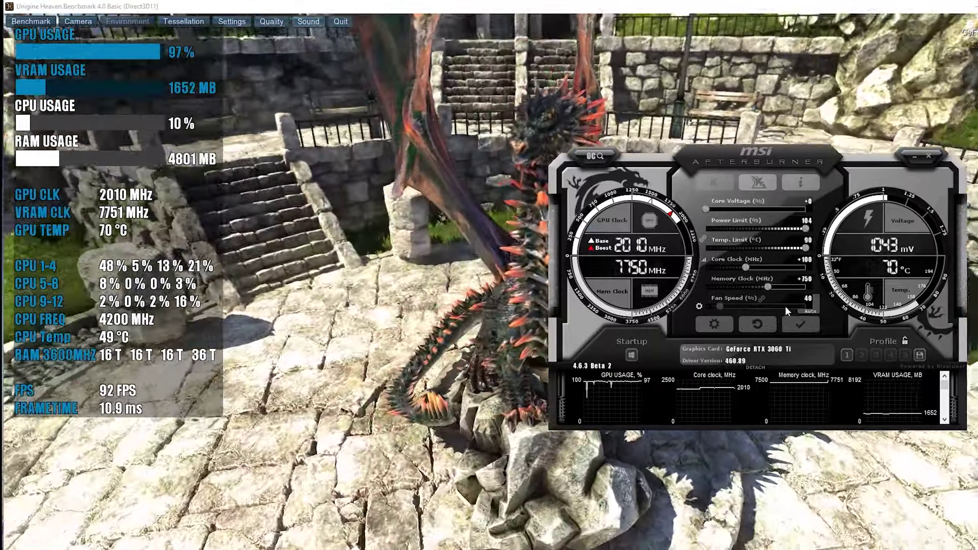
{"action": "left_click", "coordinate": [783, 305]}
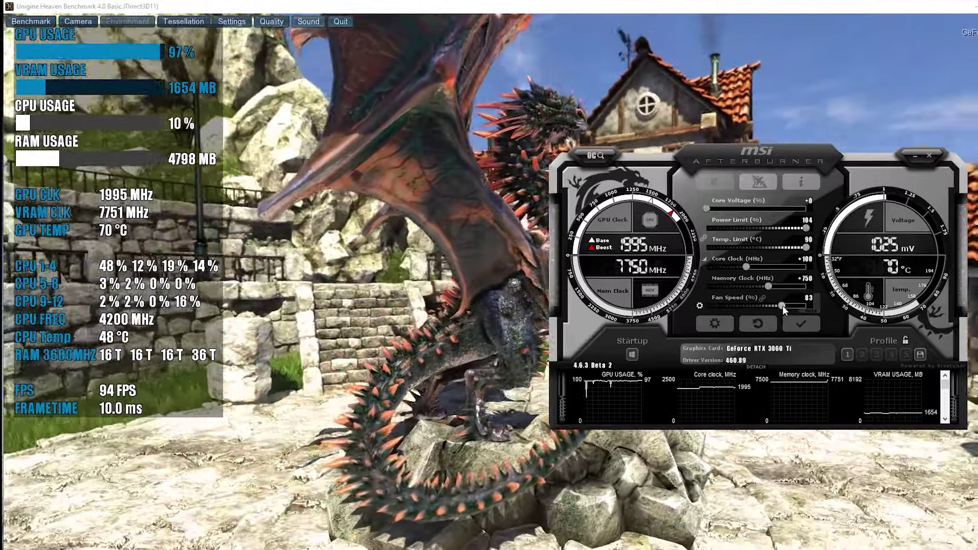
{"action": "left_click", "coordinate": [801, 322]}
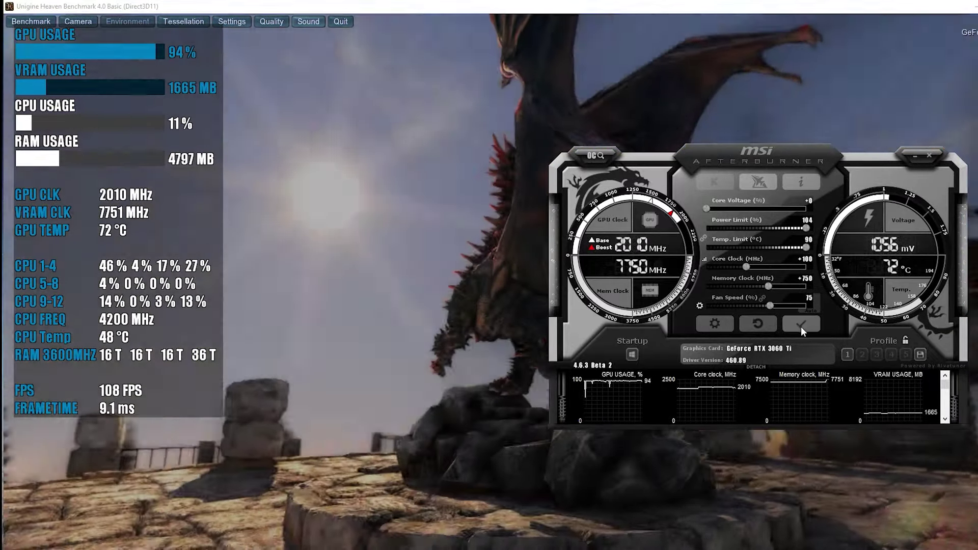
{"action": "left_click_drag", "start_coordinate": [772, 305], "coordinate": [786, 304]}
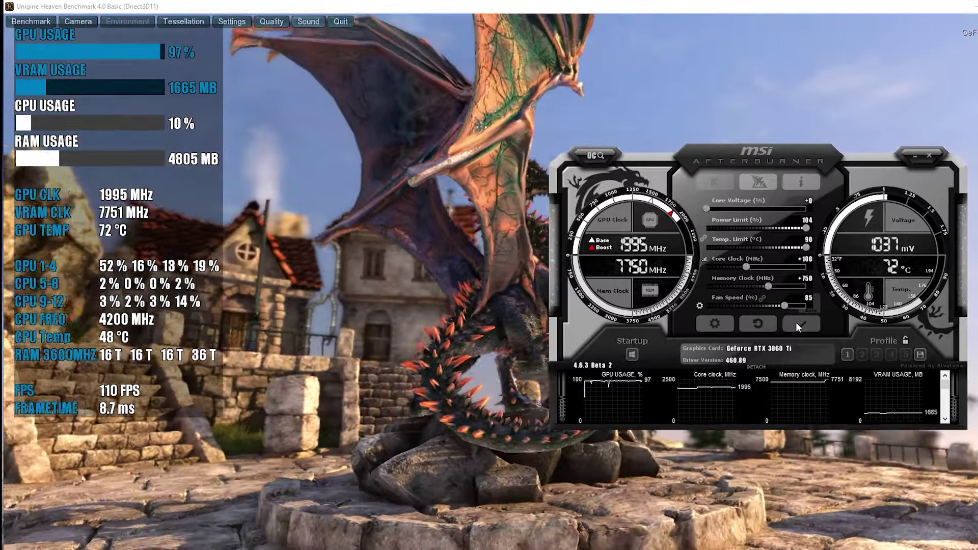
{"action": "left_click", "coordinate": [796, 322]}
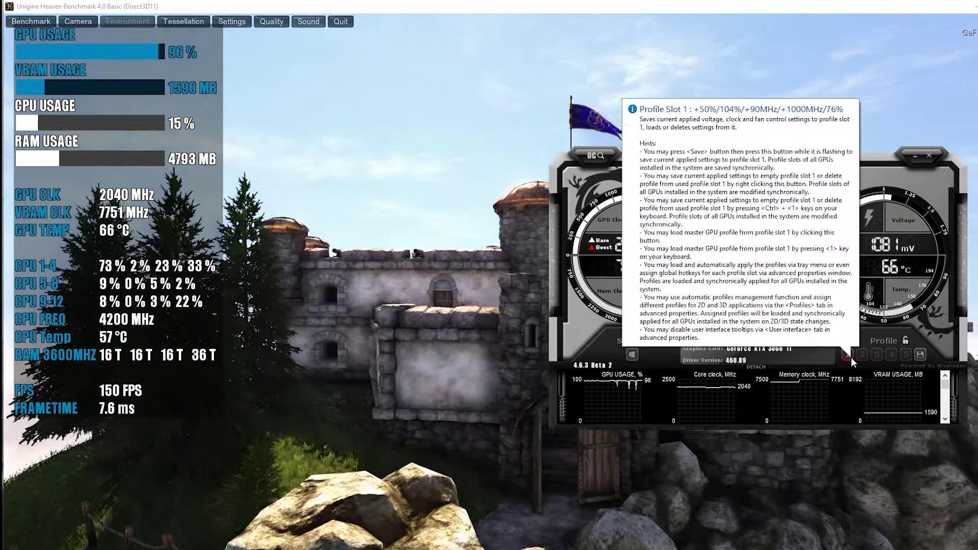
- Store the +100 core, +750 memory overclock in profile slot 1
{"action": "left_click", "coordinate": [847, 355]}
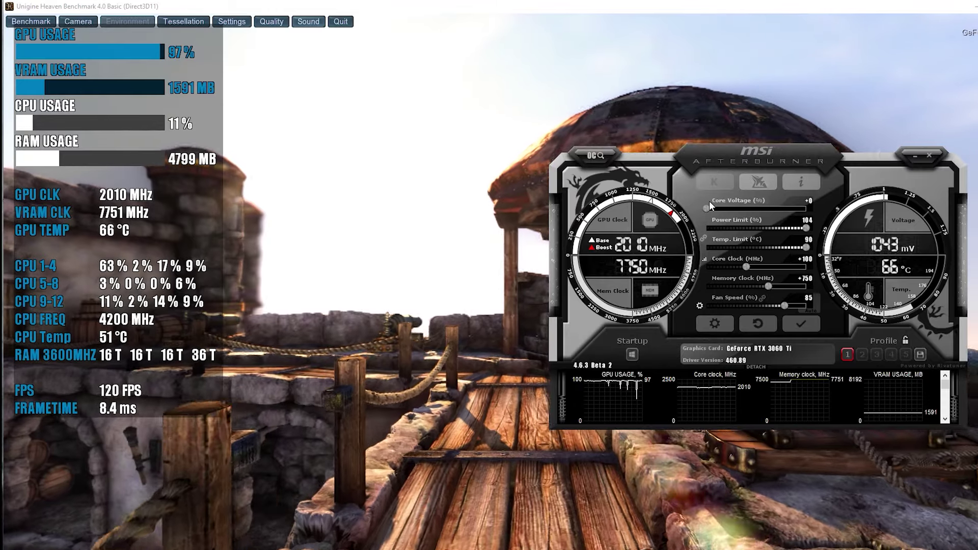
- Apply a +50 core voltage offset, lifting the GPU voltage to 1081 mV
{"action": "left_click_drag", "start_coordinate": [707, 208], "coordinate": [757, 208]}
{"action": "left_click", "coordinate": [815, 318]}
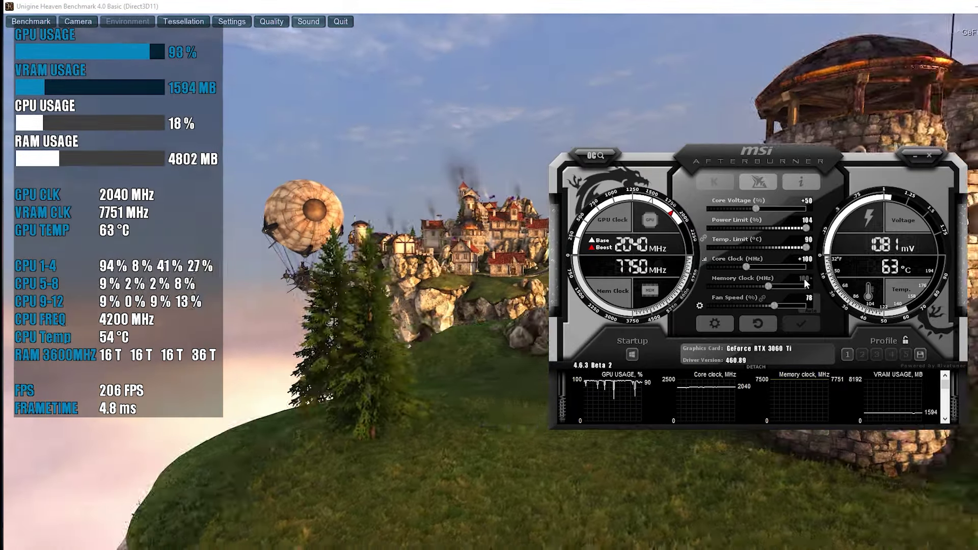
- Enter and apply a +1000 memory clock offset
{"action": "type", "text": "0"}
{"action": "key", "text": "Return"}
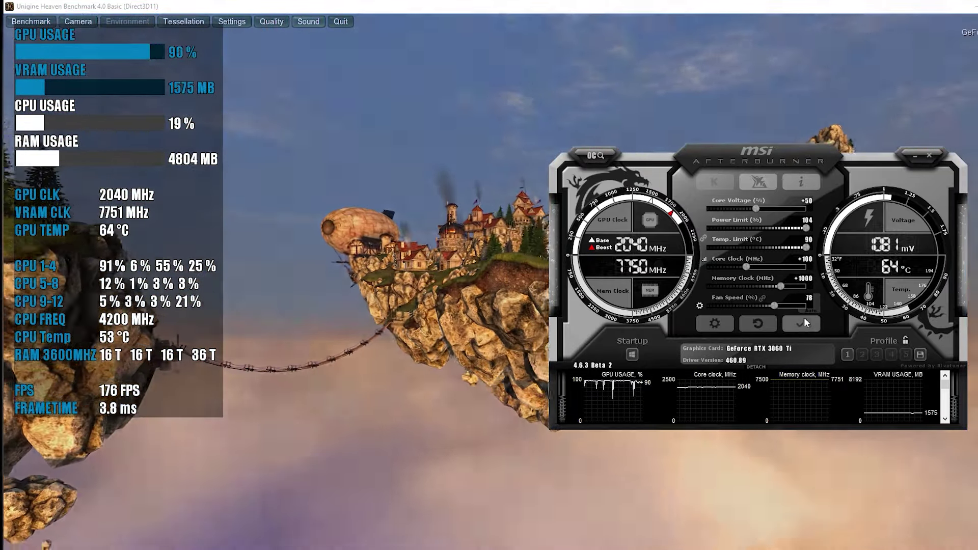
{"action": "left_click", "coordinate": [805, 324]}
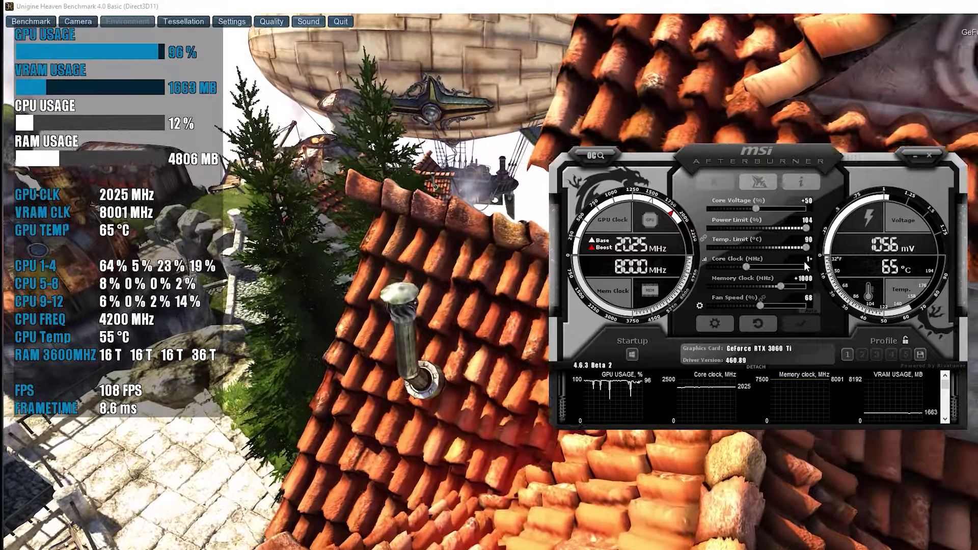
- Enter and apply a +115 core clock offset
{"action": "left_click", "coordinate": [804, 261]}
{"action": "type", "text": "115"}
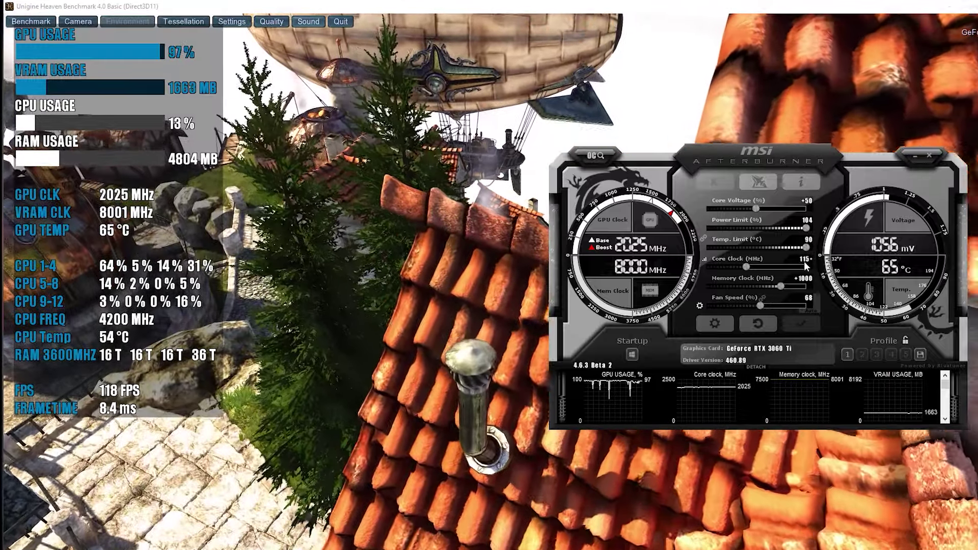
{"action": "key", "text": "Return"}
{"action": "left_click", "coordinate": [807, 325]}
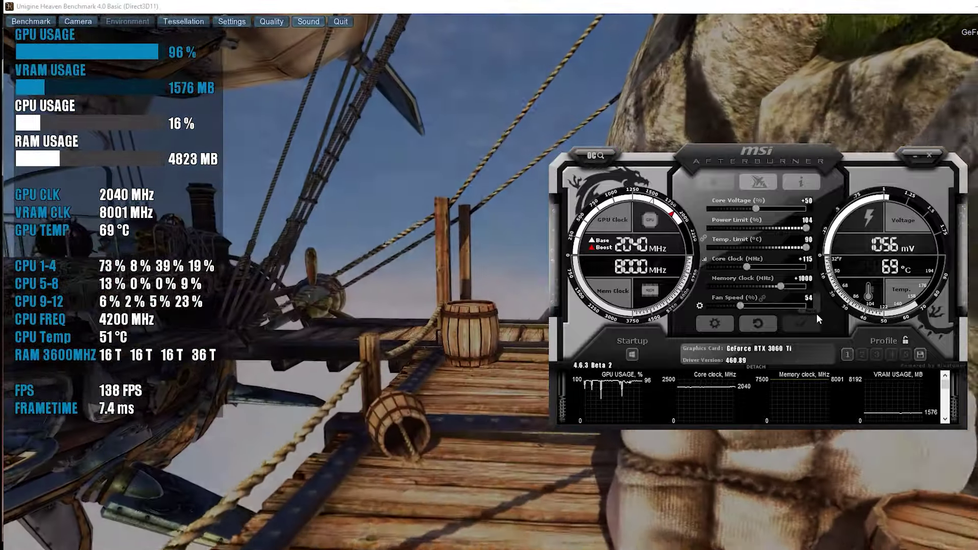
- Nudge the fan manually to 77%, then return fan control to Auto
{"action": "left_click", "coordinate": [817, 314]}
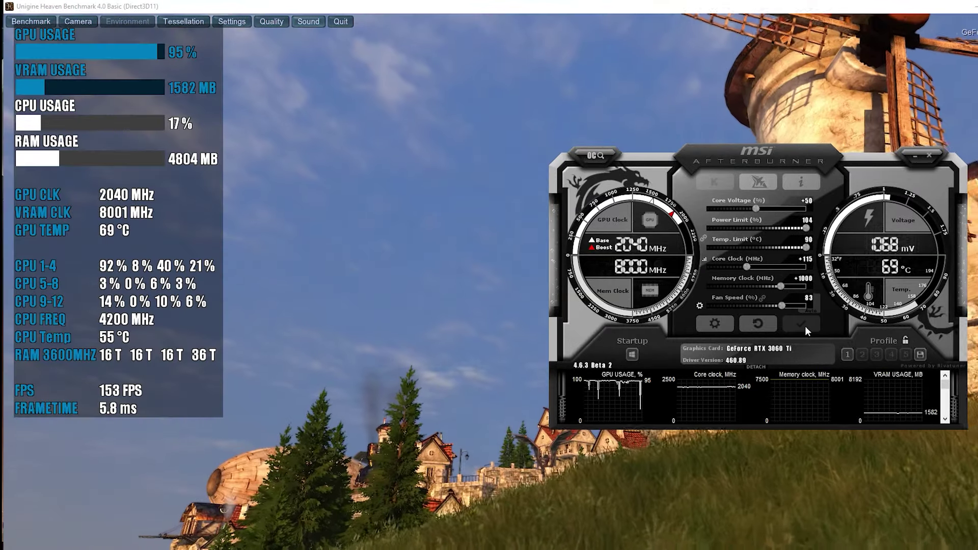
{"action": "left_click_drag", "start_coordinate": [769, 304], "coordinate": [775, 305]}
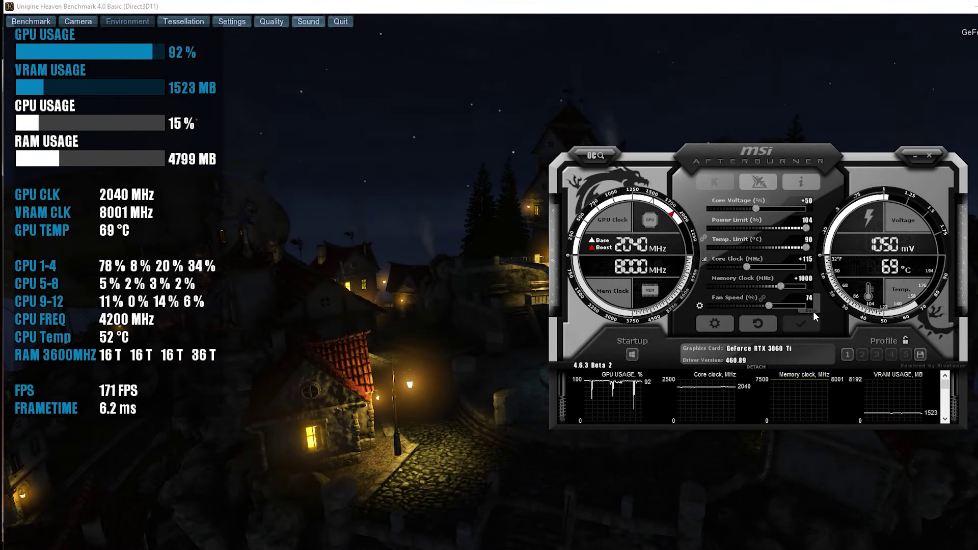
{"action": "left_click", "coordinate": [811, 309]}
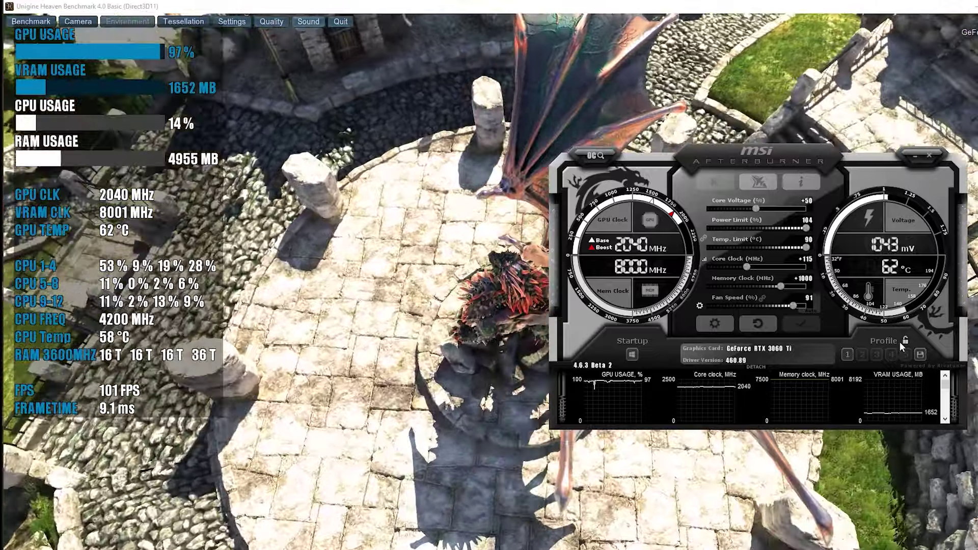
- Store the +50 voltage, +115 core, +1000 memory overclock in profile slot 2
{"action": "left_click", "coordinate": [917, 354]}
{"action": "left_click", "coordinate": [861, 353]}
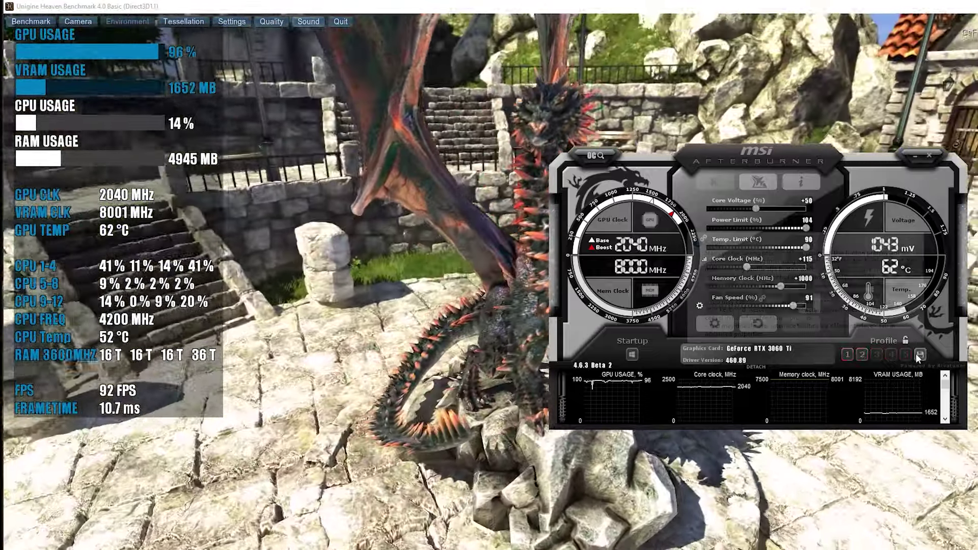
{"action": "left_click", "coordinate": [859, 354]}
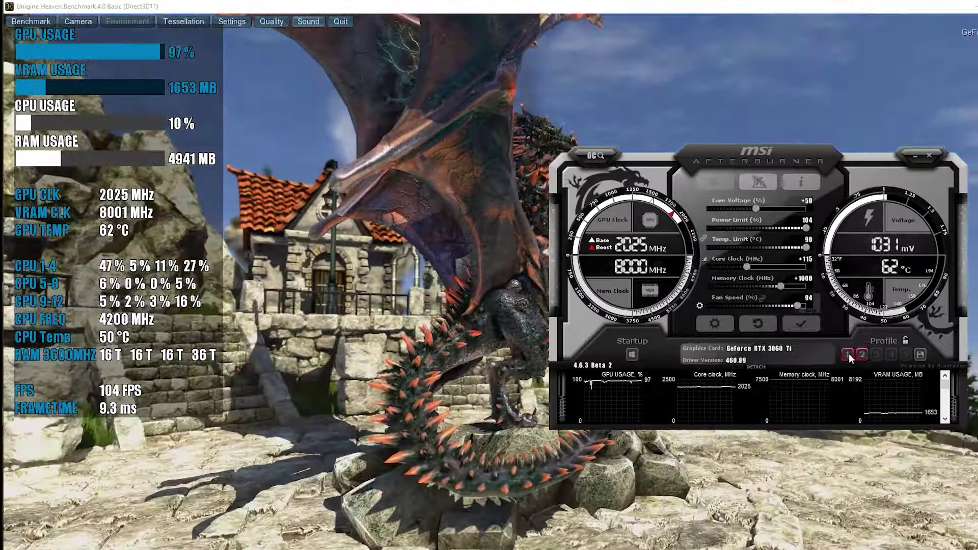
- Apply profile 1 to test it, then reapply the profile 2 overclock
{"action": "left_click", "coordinate": [847, 354]}
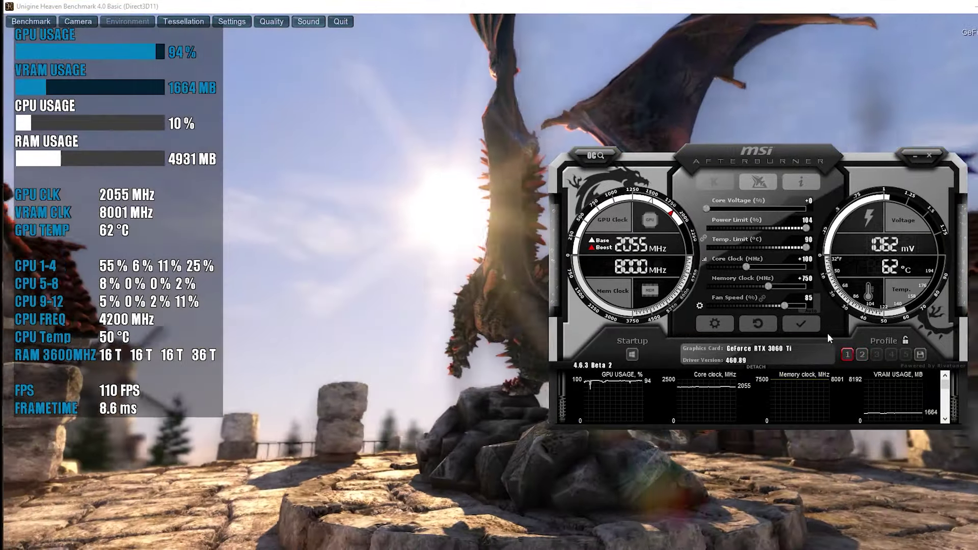
{"action": "left_click", "coordinate": [801, 324]}
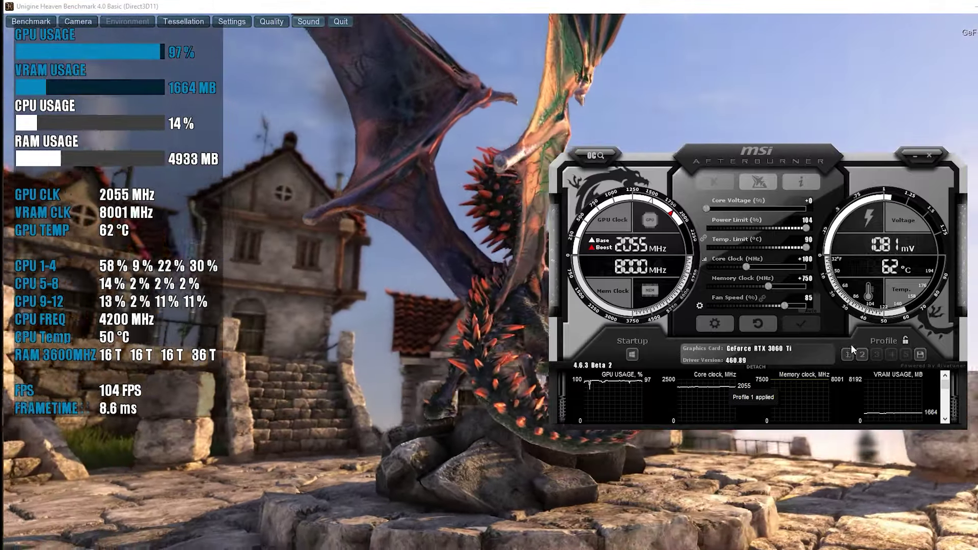
{"action": "left_click", "coordinate": [862, 354]}
{"action": "left_click", "coordinate": [798, 324]}
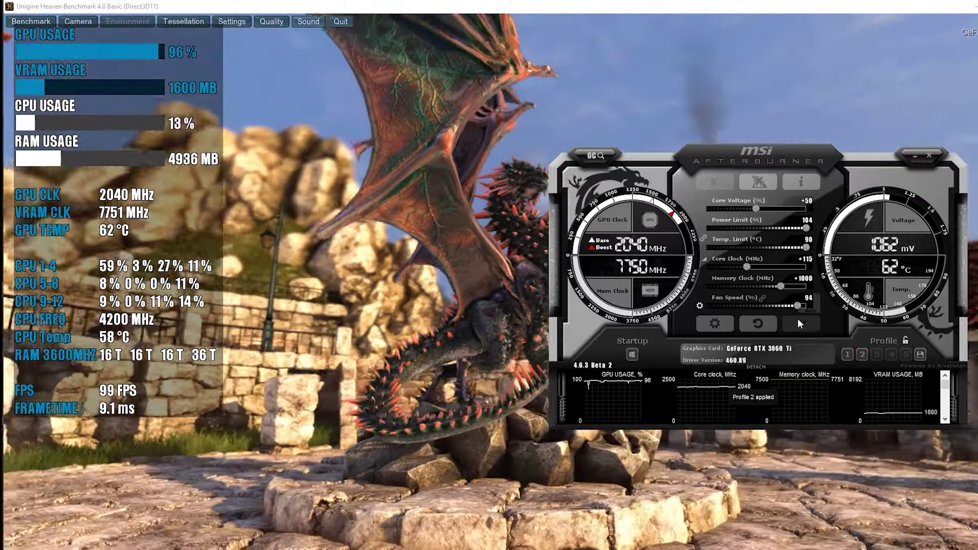